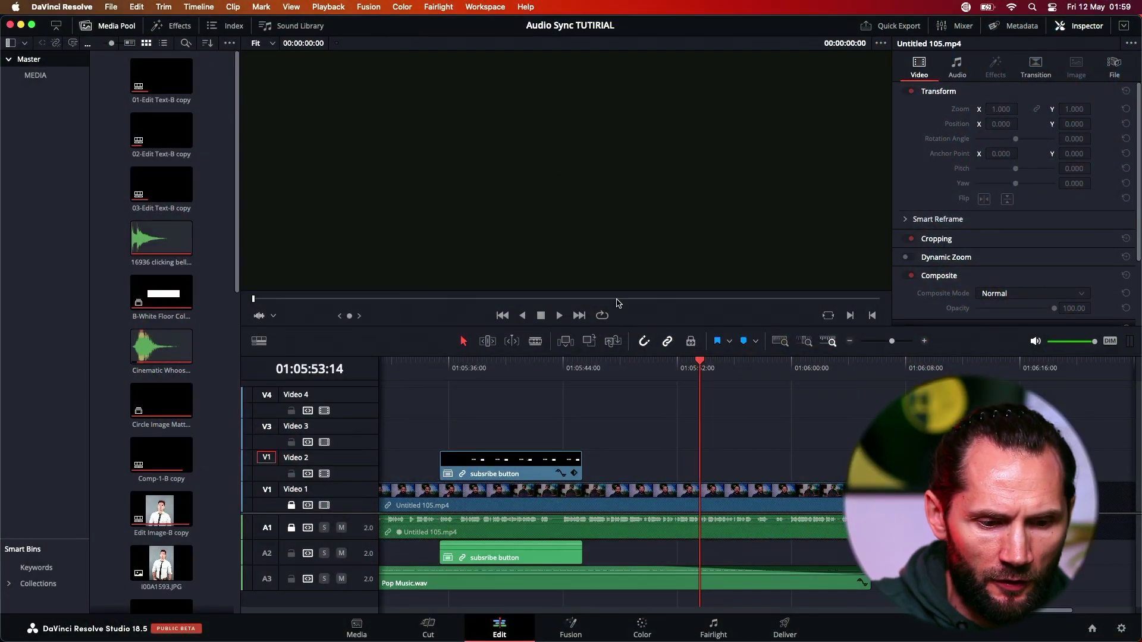
- Move the playhead to 01:05:49:15 so the presenter's shot shows in the viewer
click(644, 369)
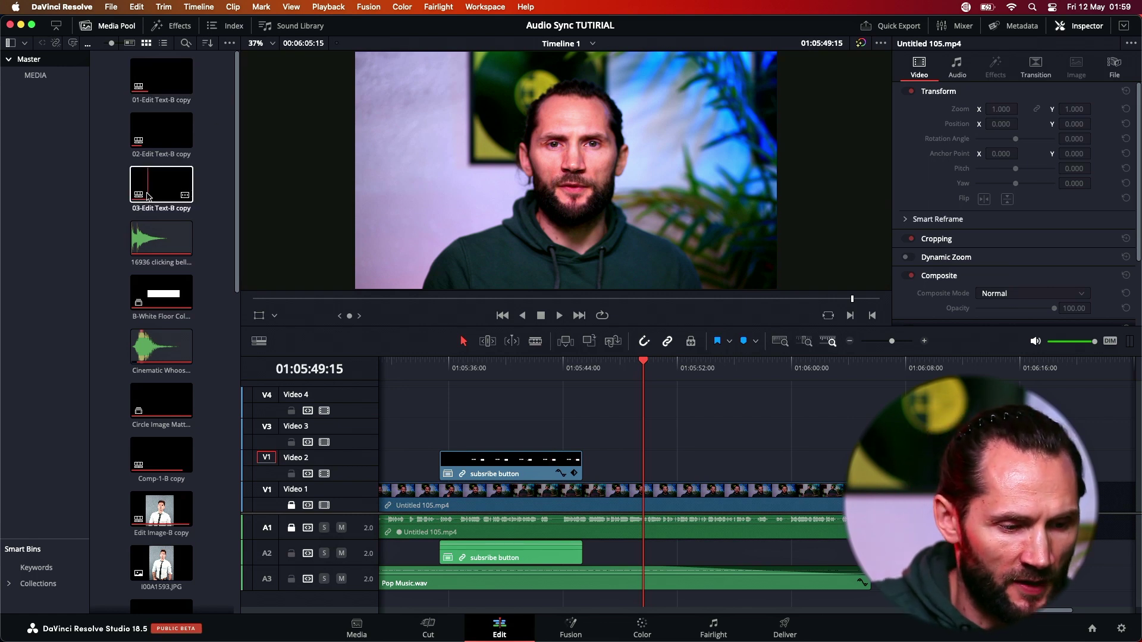
- Drag a Text+ title from Effects > Toolbox > Titles onto Video 2 at 01:05:49:15
click(179, 27)
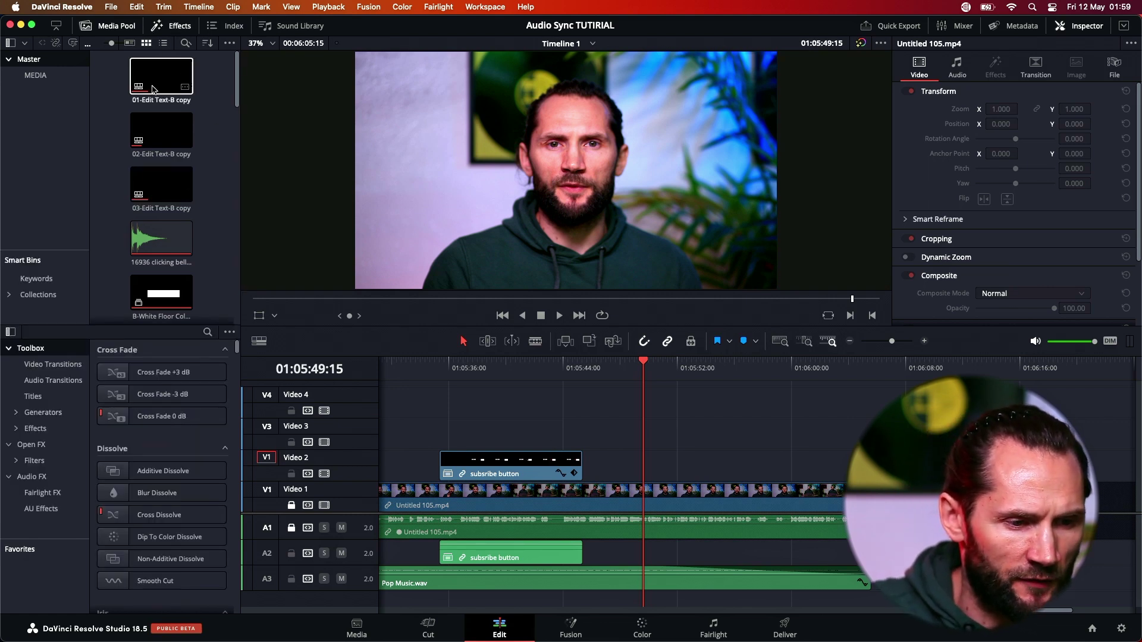
click(174, 25)
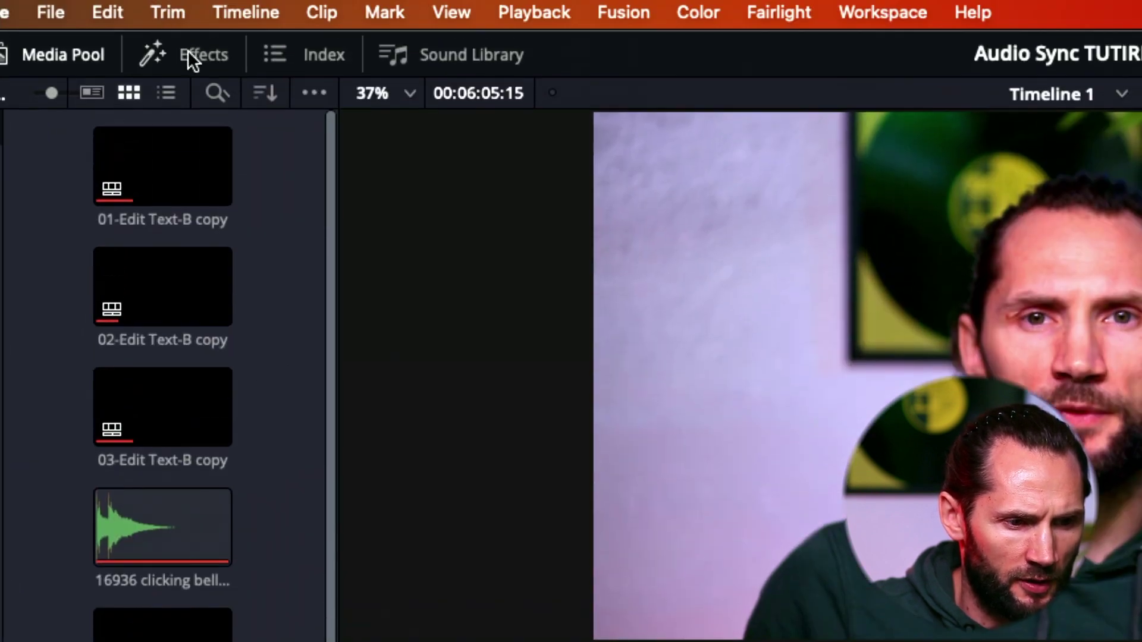
click(188, 52)
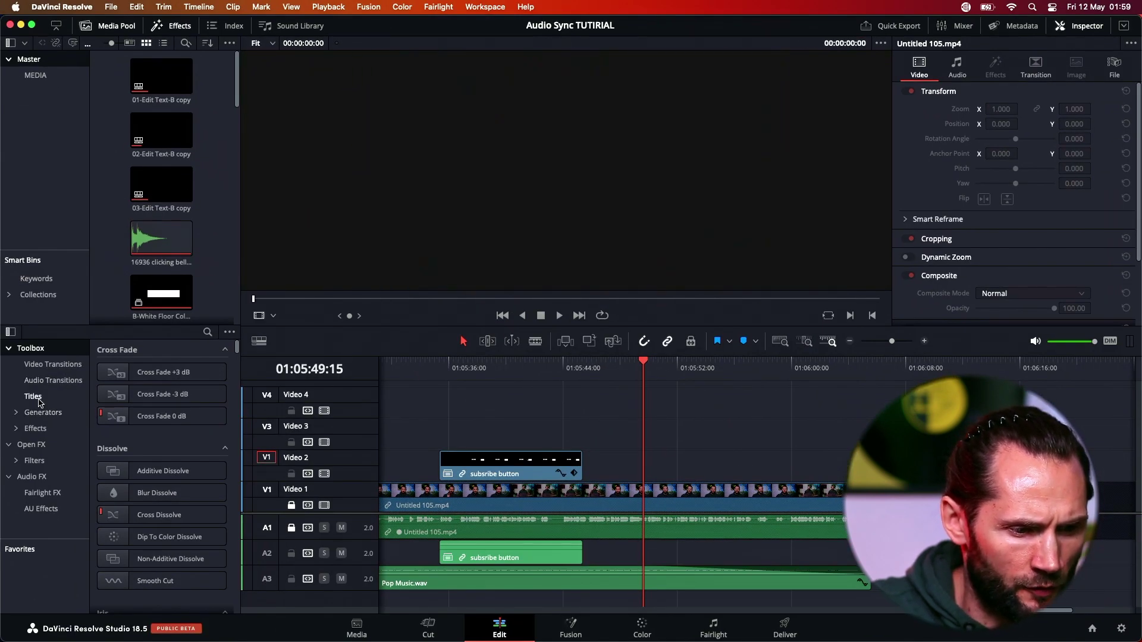
click(36, 397)
mouse_move(160, 482)
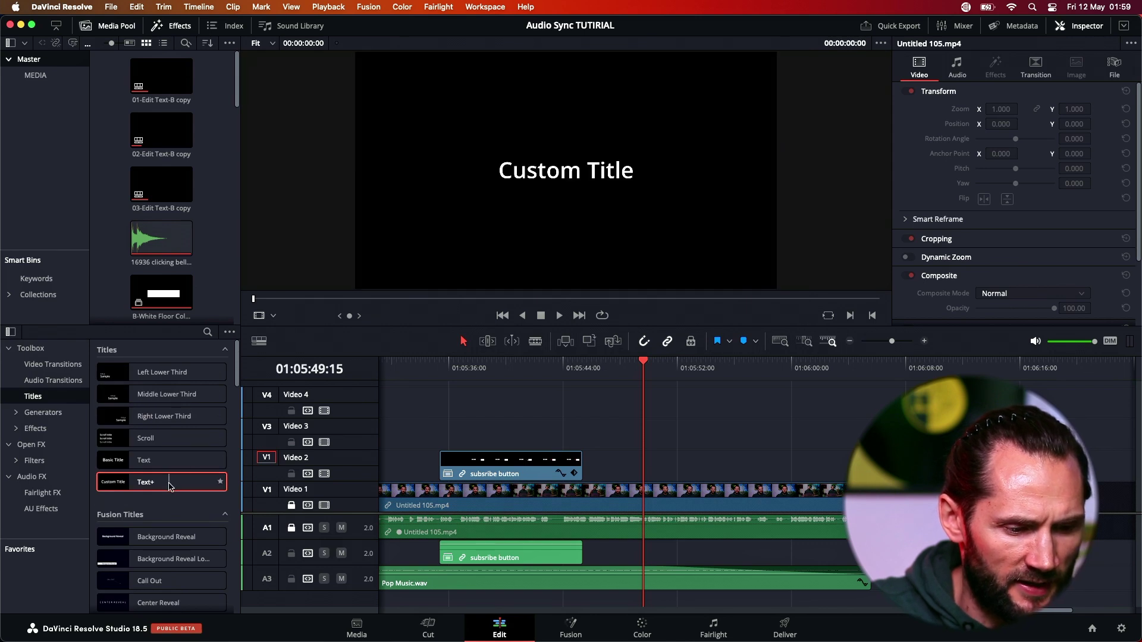
drag(169, 486, 645, 459)
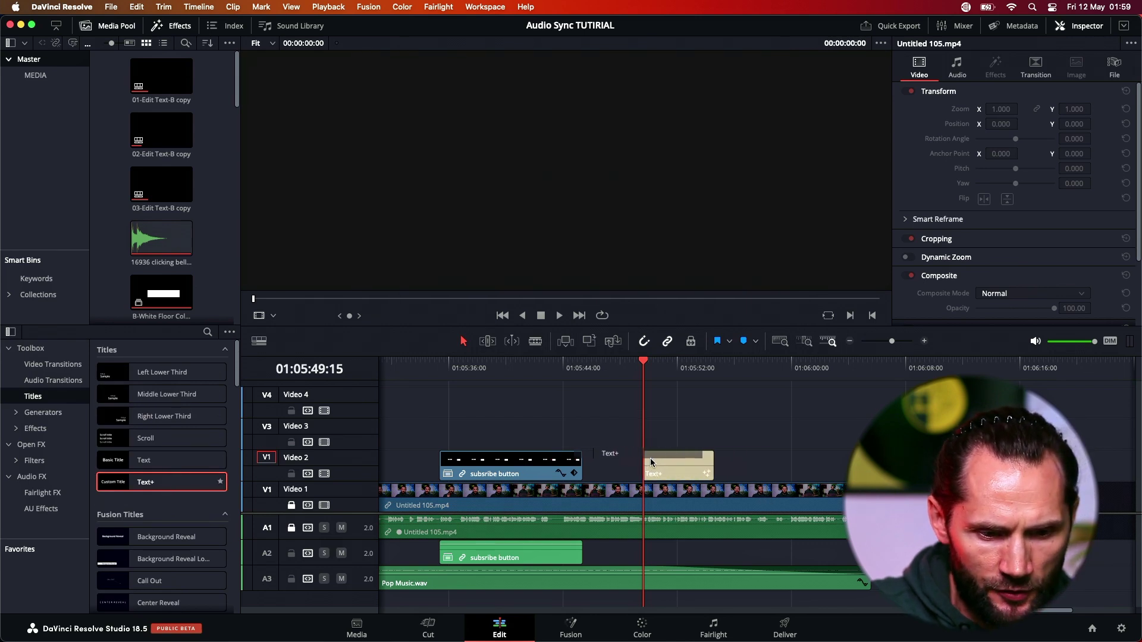
- Replace the Text+ text 'Custom Title' with 'Typewriter Text Effect' and save the project
click(675, 466)
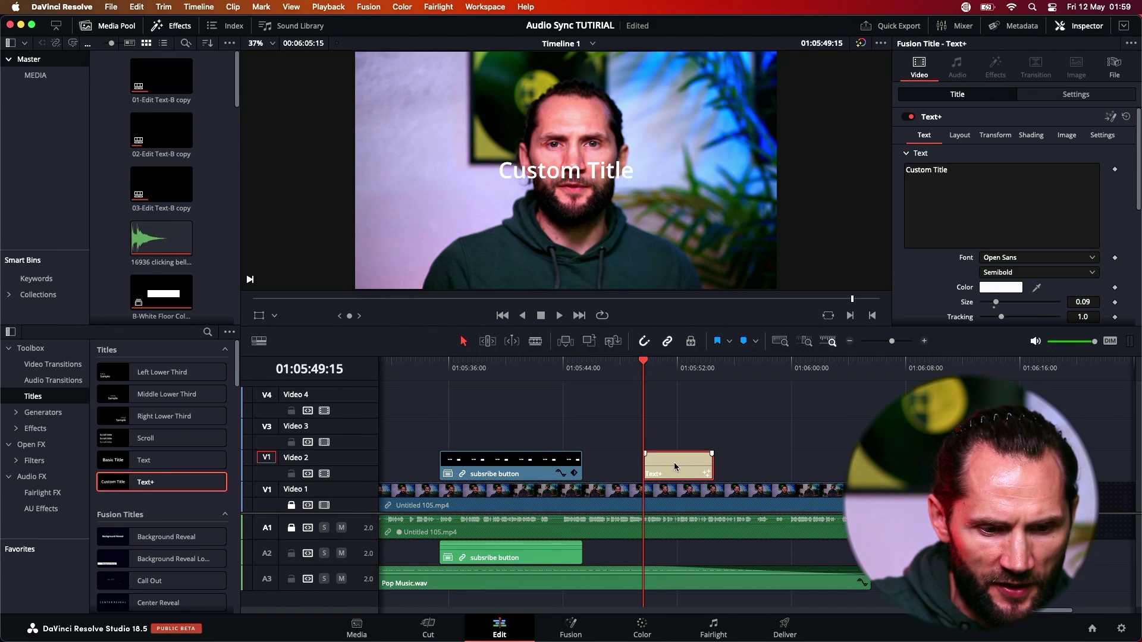
click(960, 178)
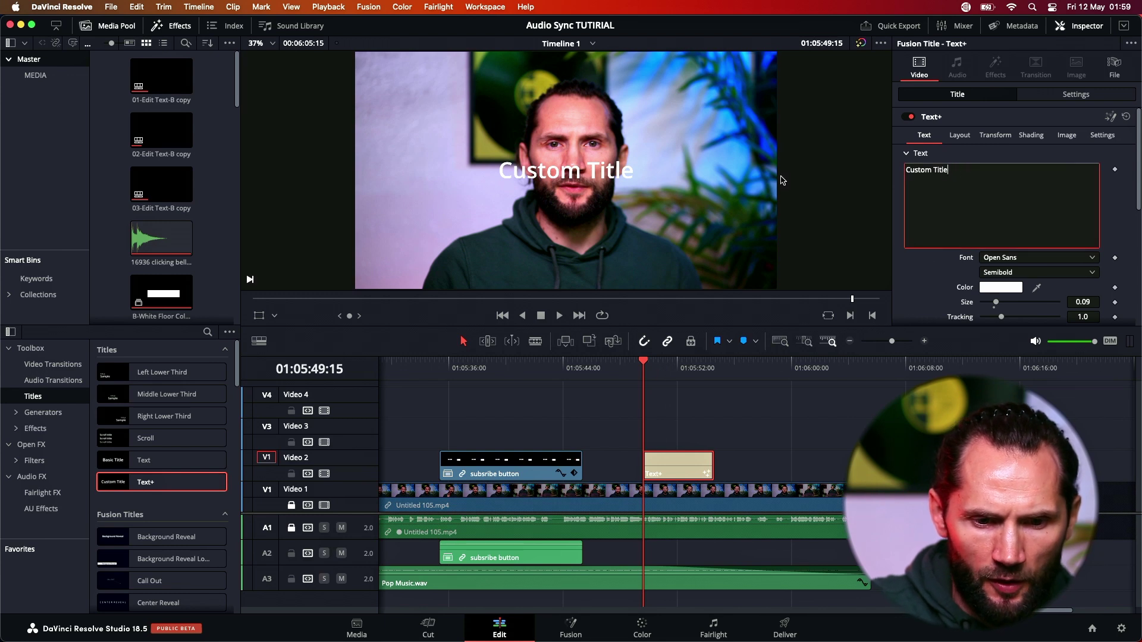
key(super+a)
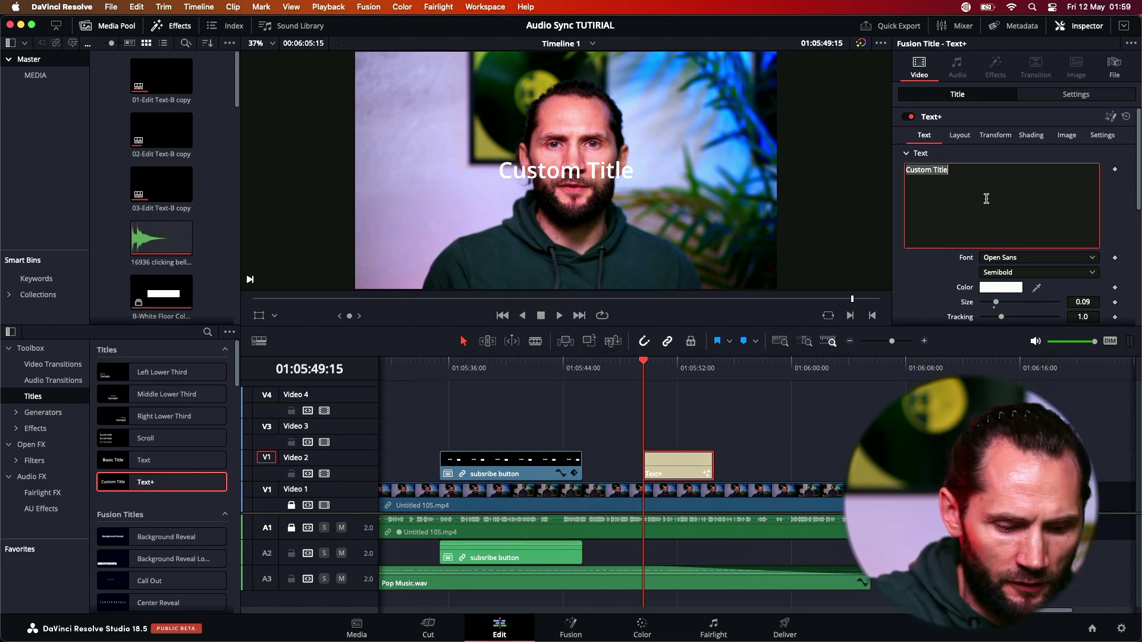
text(Typewriter Text Effect)
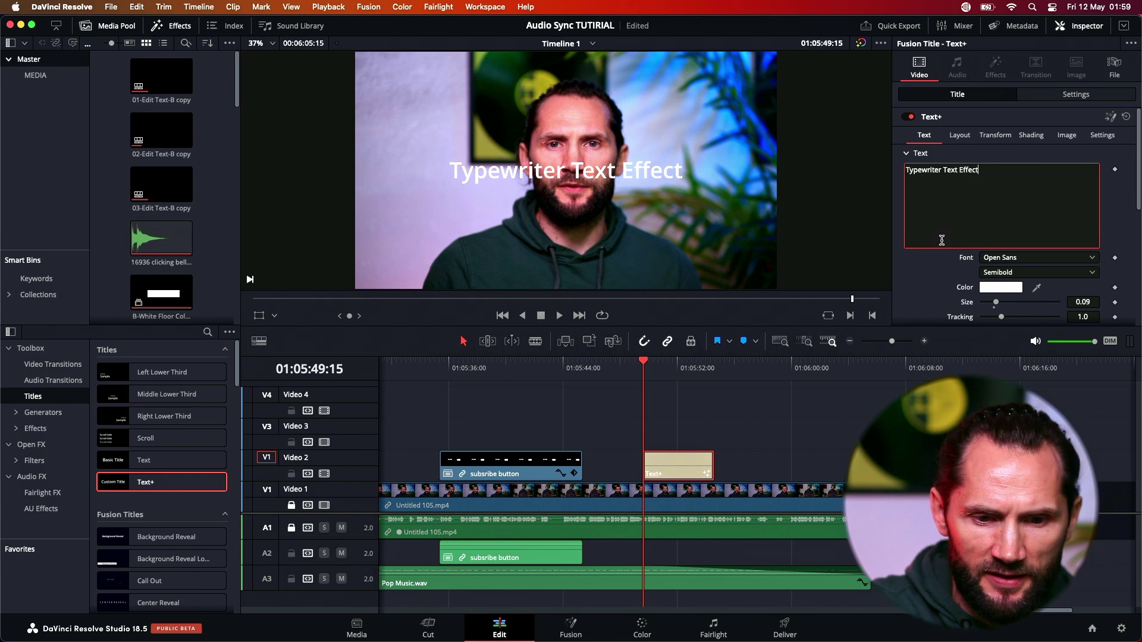
key(super+s)
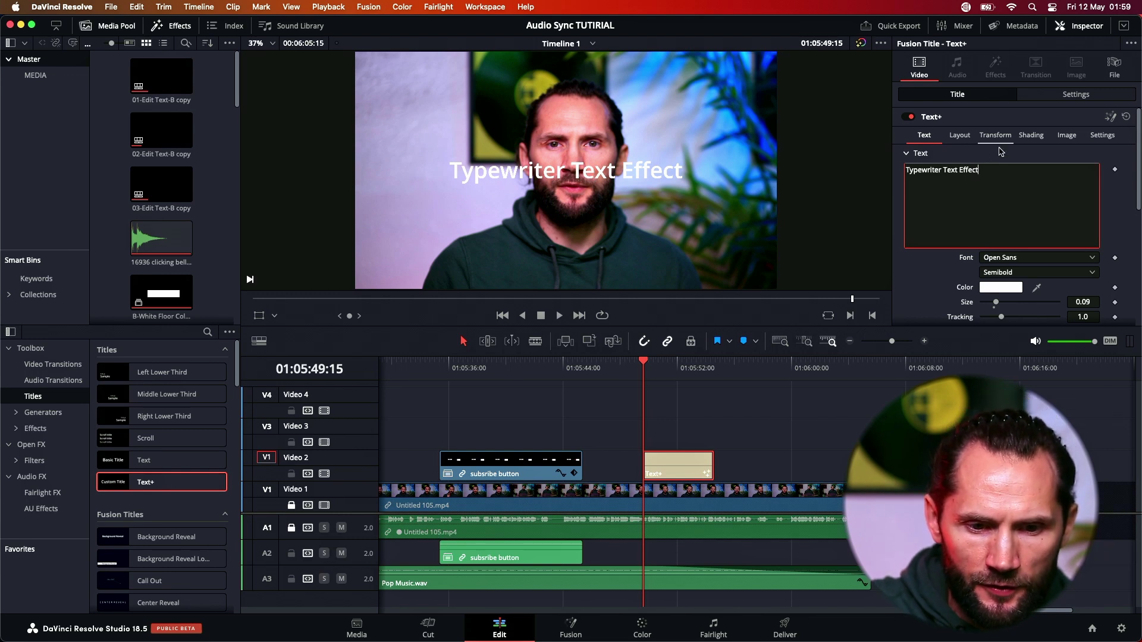
click(960, 135)
- Position the title low in the frame at Center X 0.512, Center Y about 0.101
mouse_move(1011, 186)
mouse_down()
mouse_move(1021, 189)
mouse_move(967, 193)
mouse_move(1035, 188)
mouse_up()
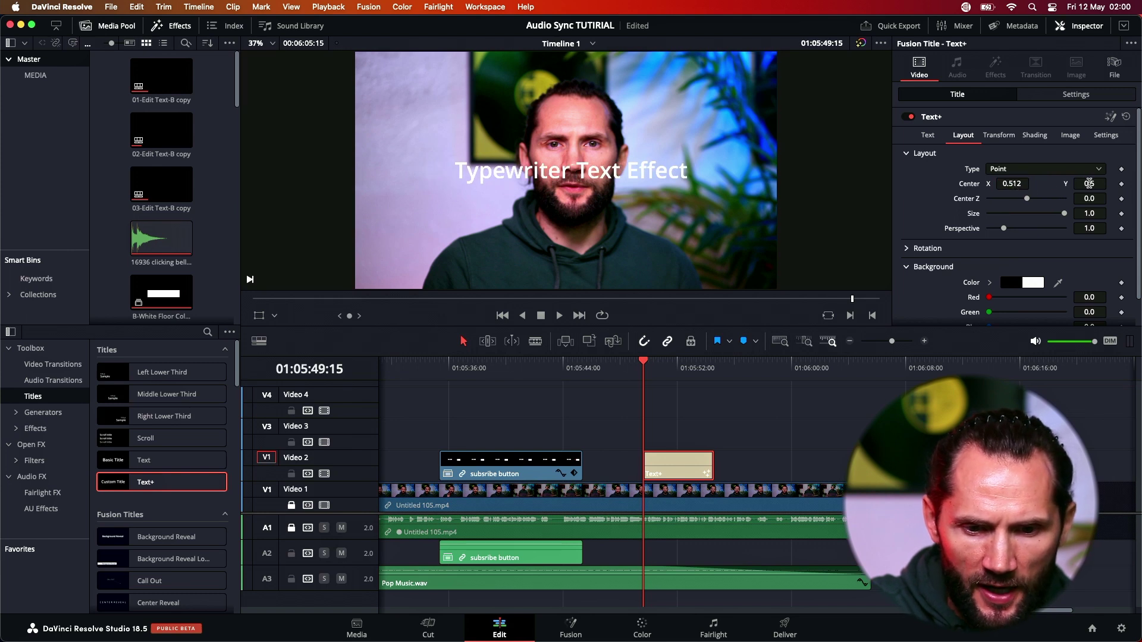
mouse_move(1088, 184)
mouse_down()
mouse_move(849, 218)
mouse_move(868, 214)
mouse_up()
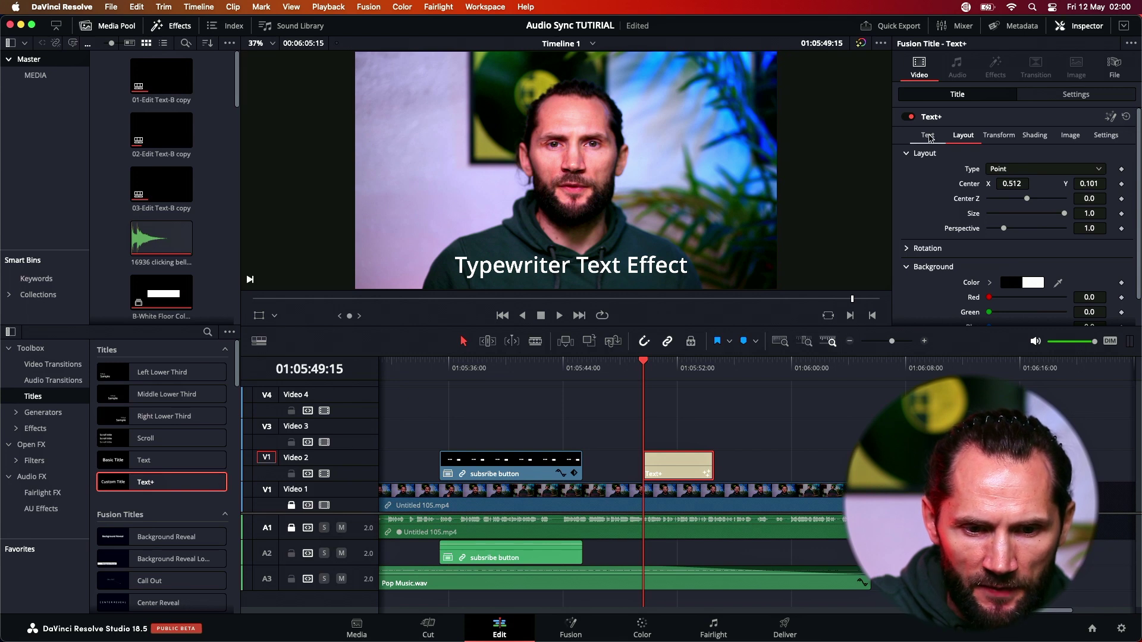
click(928, 136)
- Choose Optima Regular as the title's font
click(1020, 263)
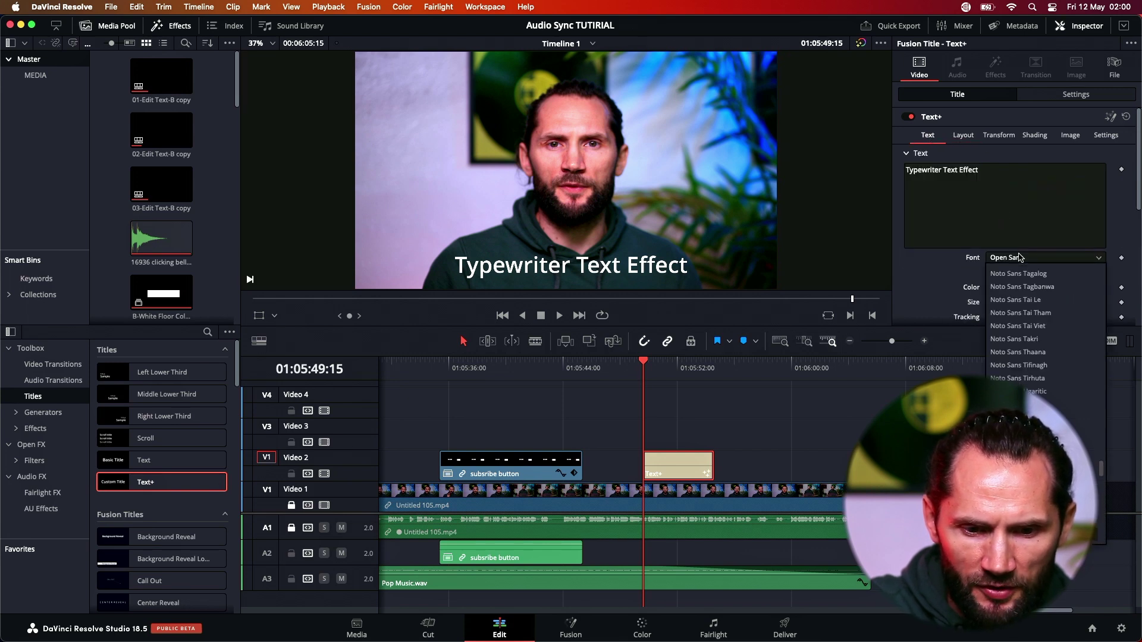
scroll(1041, 403, down, 2)
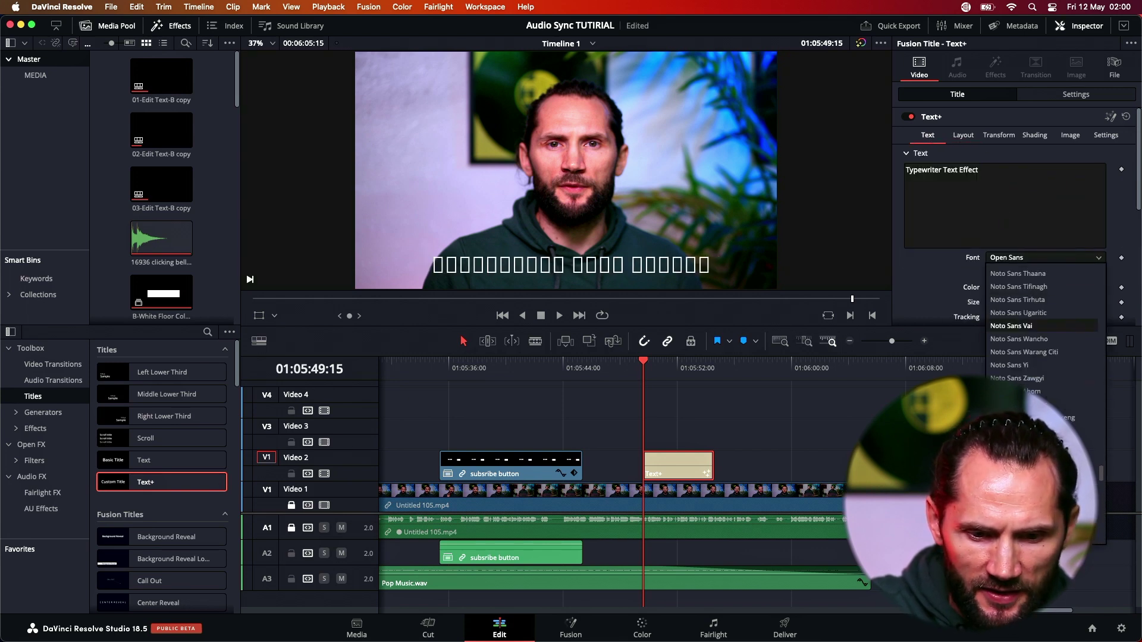
scroll(1041, 403, down, 1)
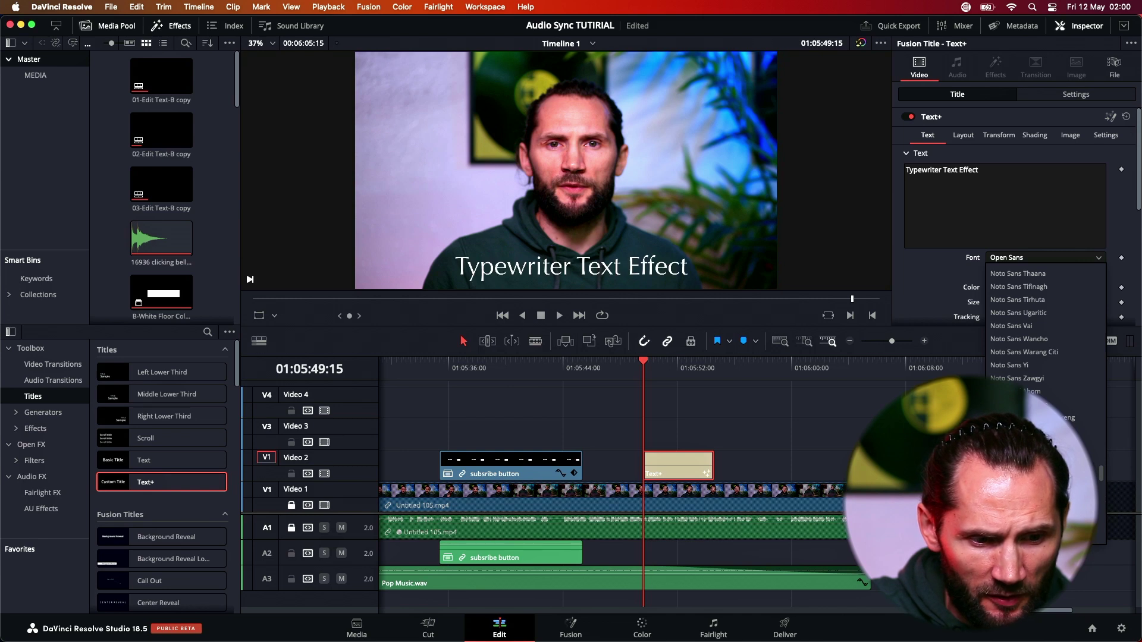
click(1023, 416)
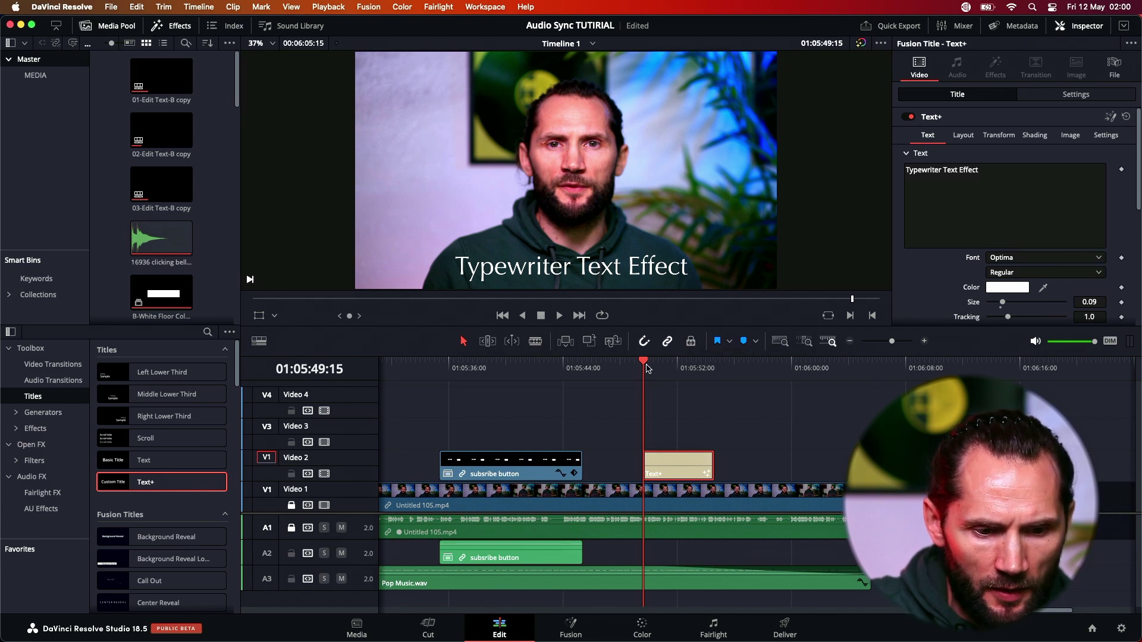
- Play back to preview the title, return to the clip start, and reveal the Write On settings
key(space)
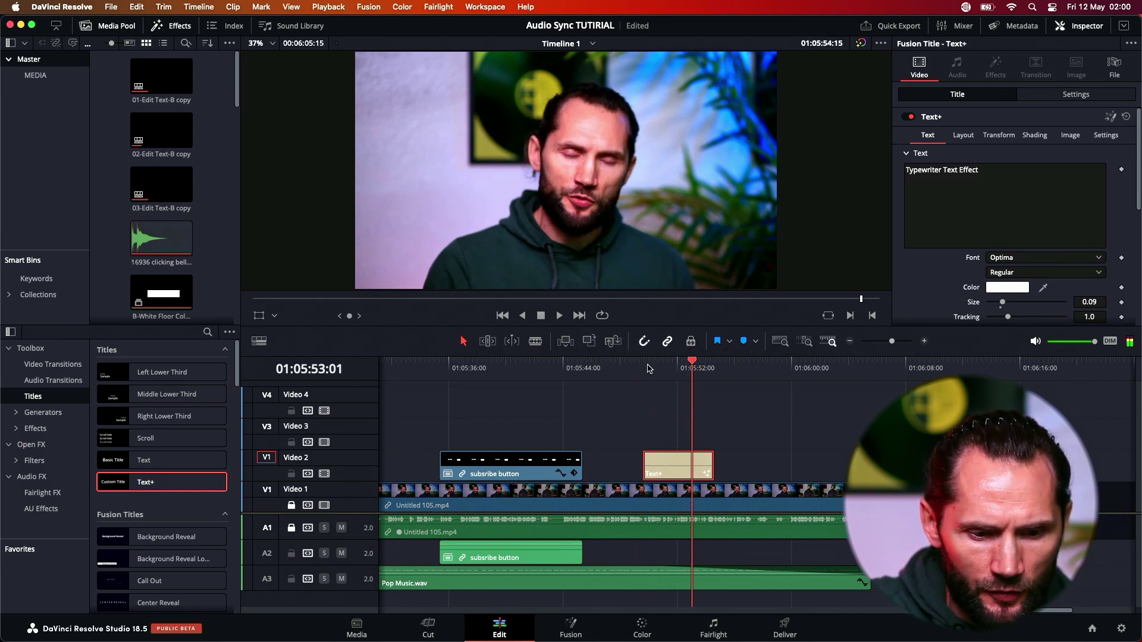
drag(648, 368, 643, 368)
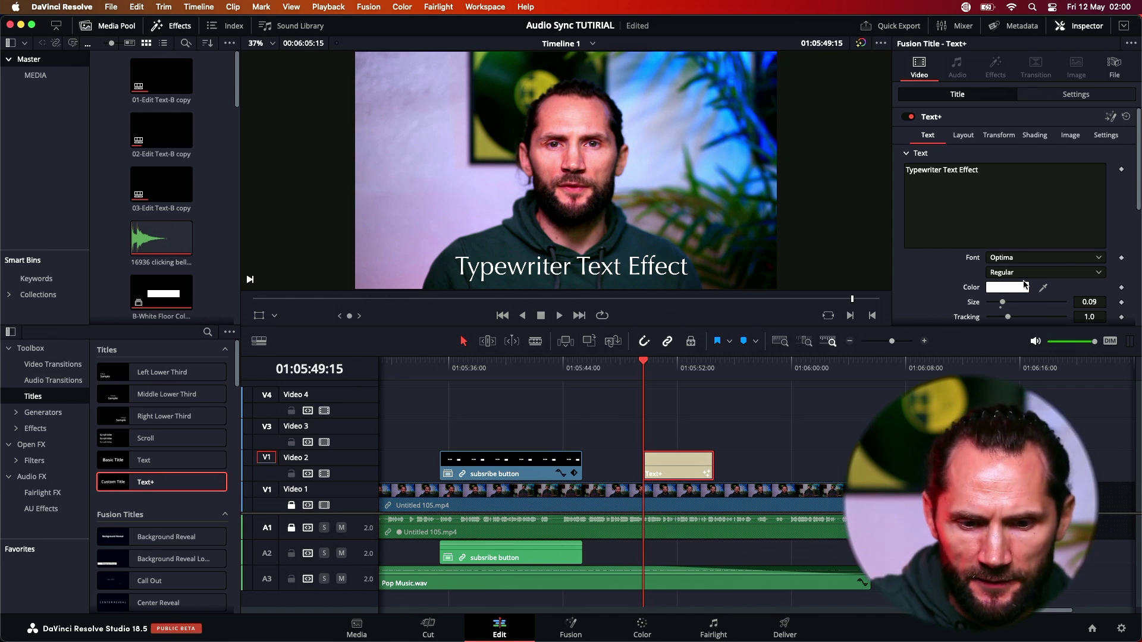
scroll(954, 289, down, 3)
scroll(953, 290, down, 10)
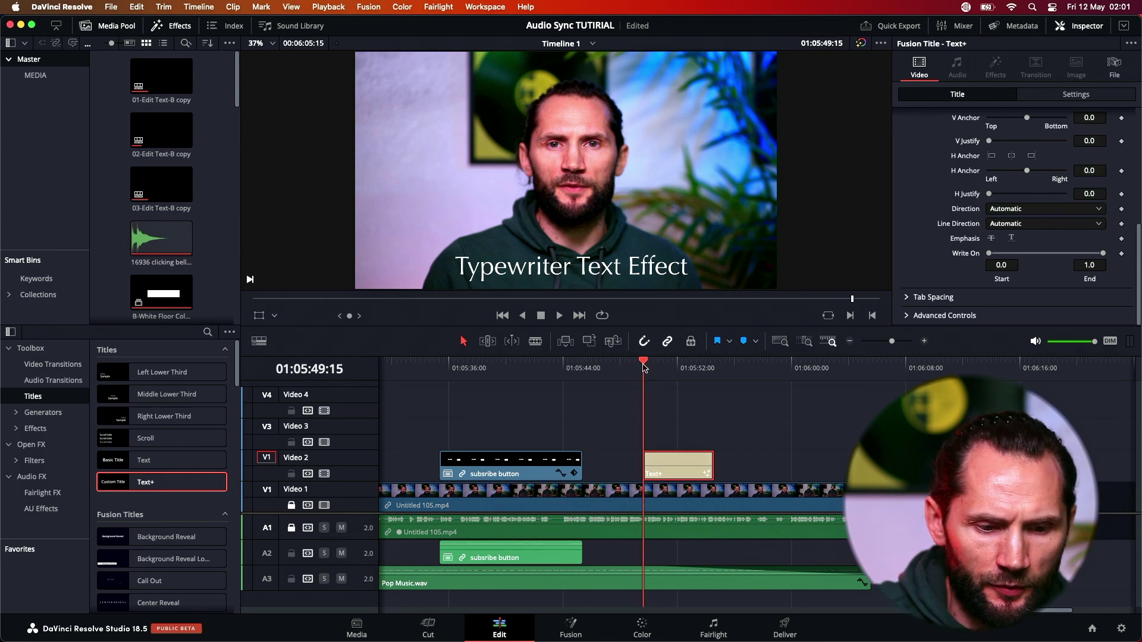
drag(636, 371, 641, 381)
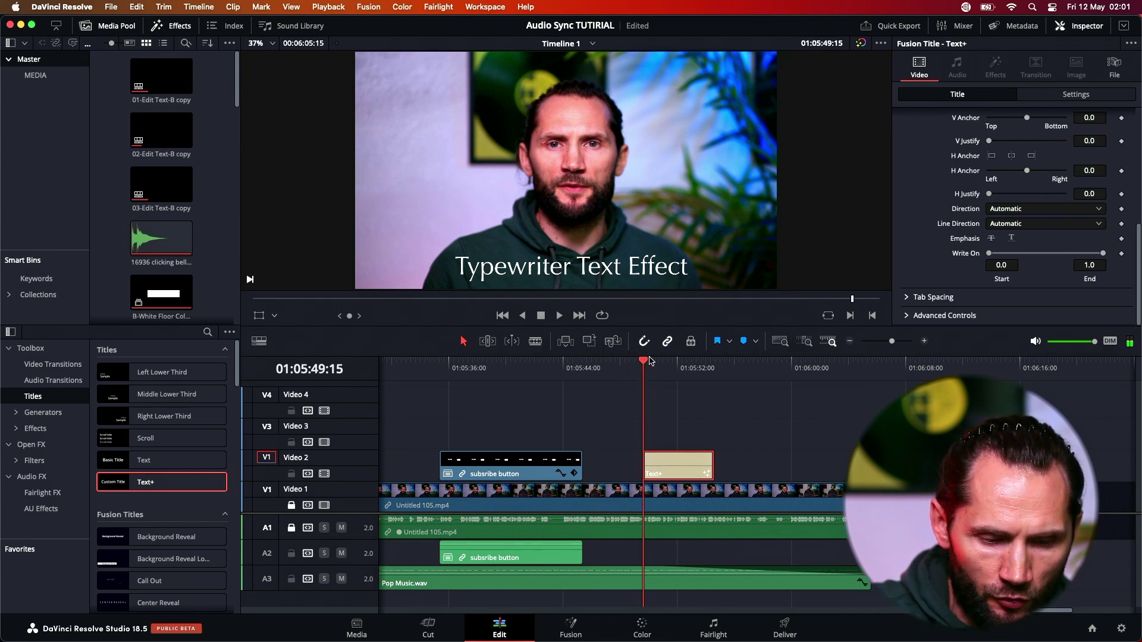
- Set Write On End to 0.0 at the Text+ clip start so the text is hidden
drag(649, 361, 648, 370)
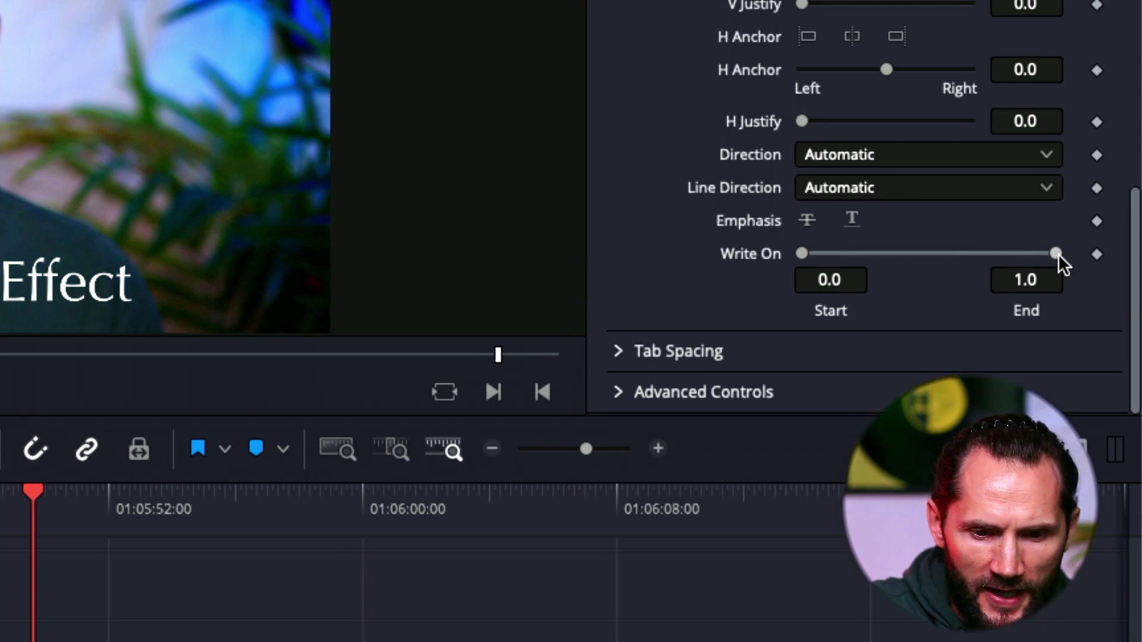
drag(1058, 253, 902, 258)
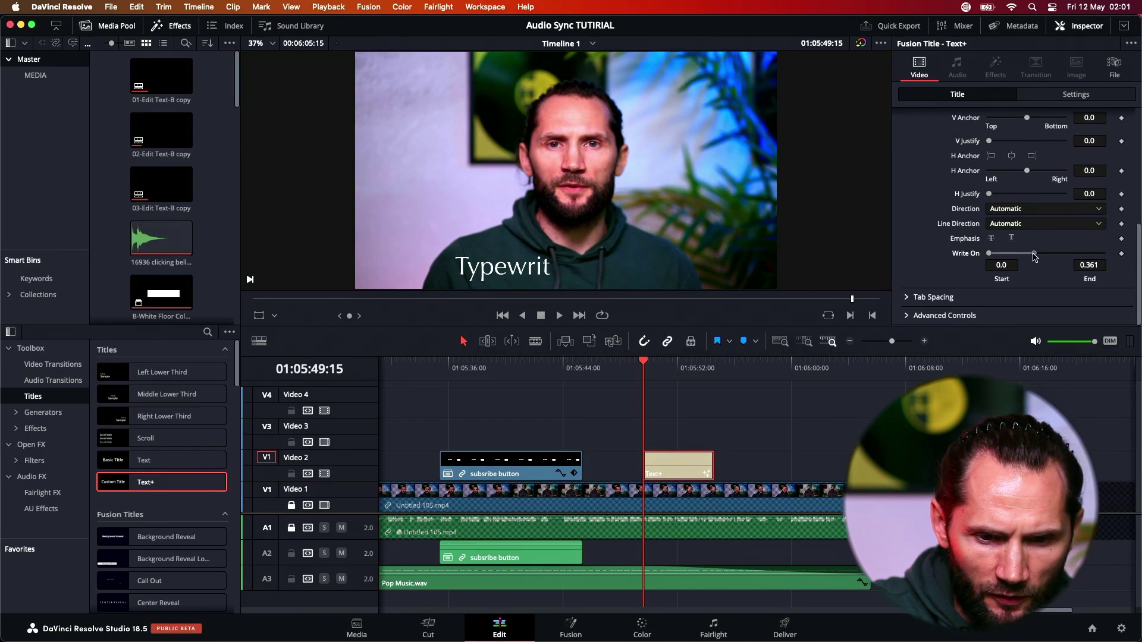
drag(1035, 257, 991, 257)
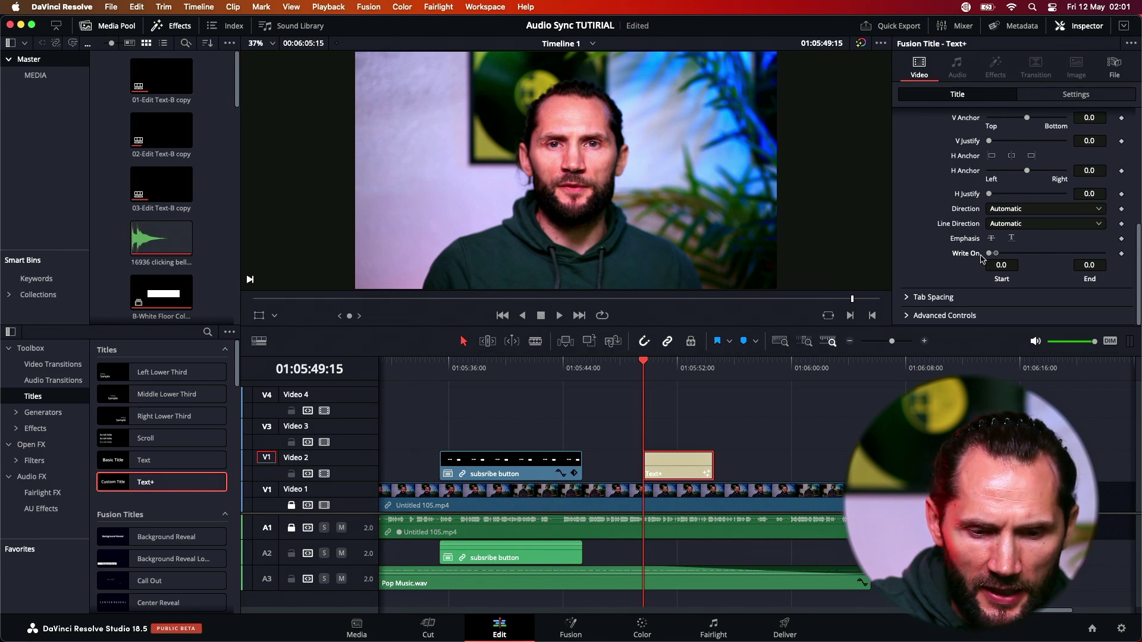
drag(997, 257, 1005, 259)
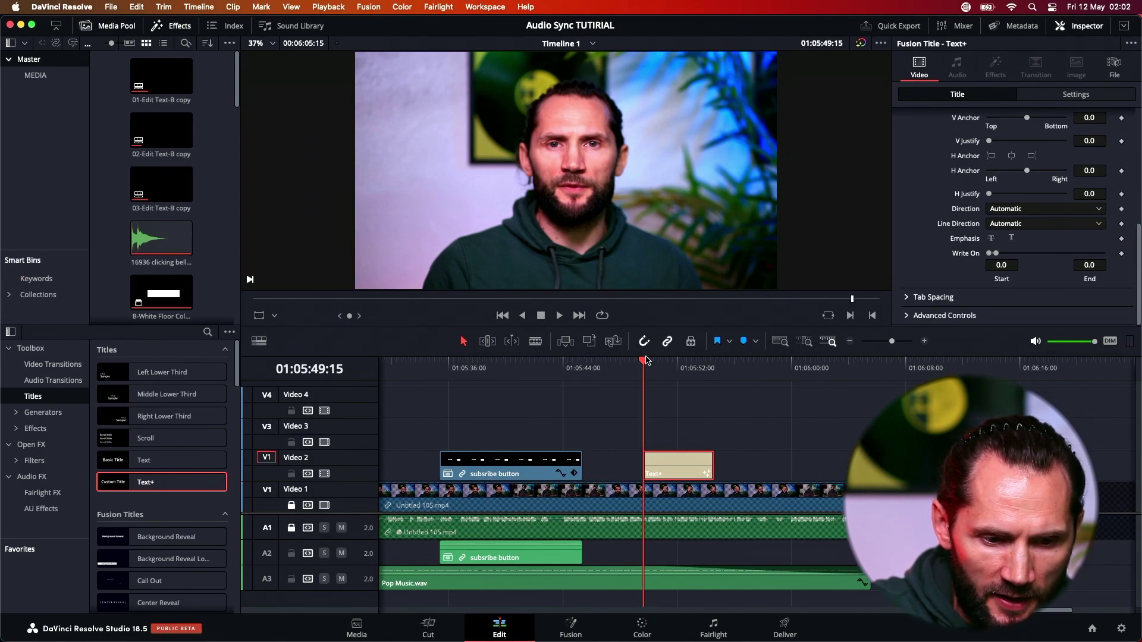
mouse_move(643, 361)
mouse_down()
mouse_move(646, 372)
mouse_move(696, 387)
mouse_up()
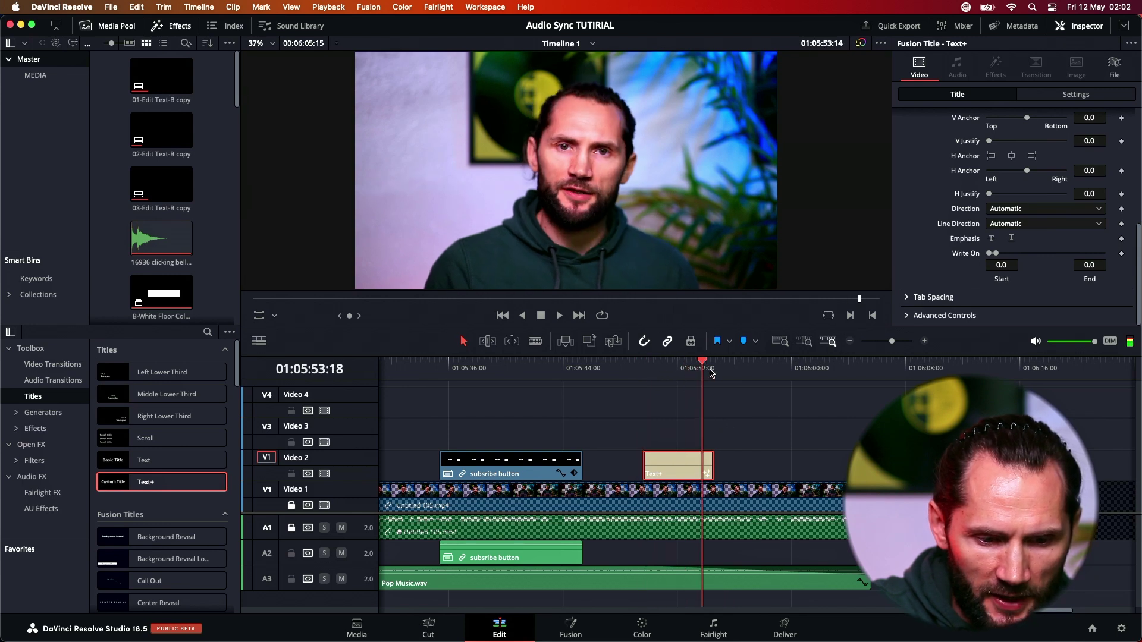
key(Up)
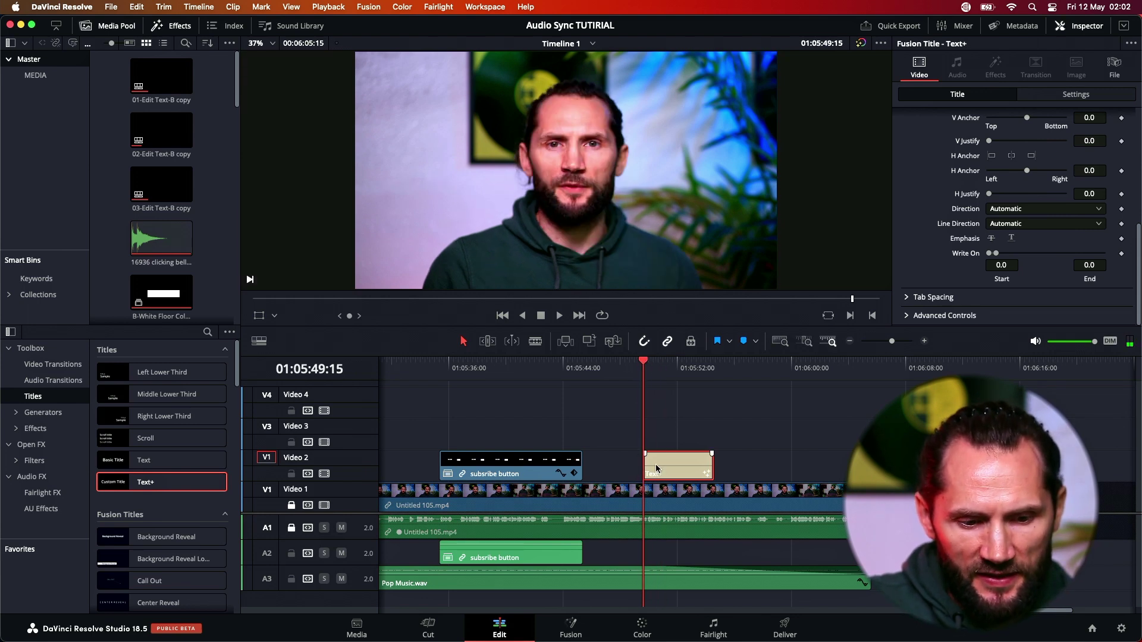
drag(997, 255, 1001, 255)
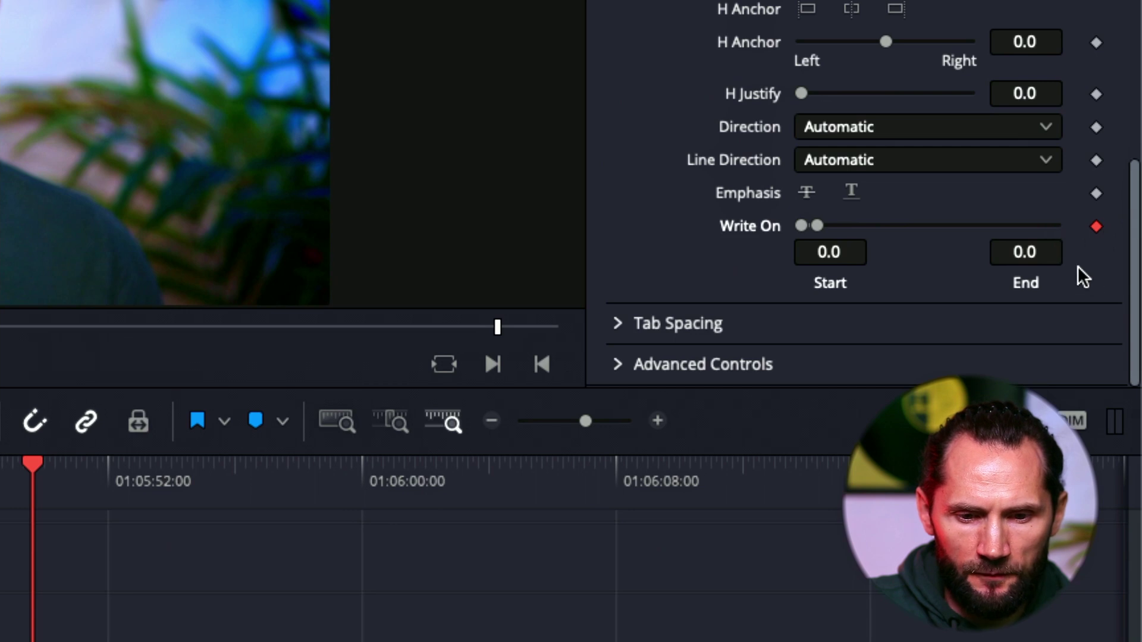
- Add a Write On keyframe at the clip start, then scrub later into the title clip
click(1097, 226)
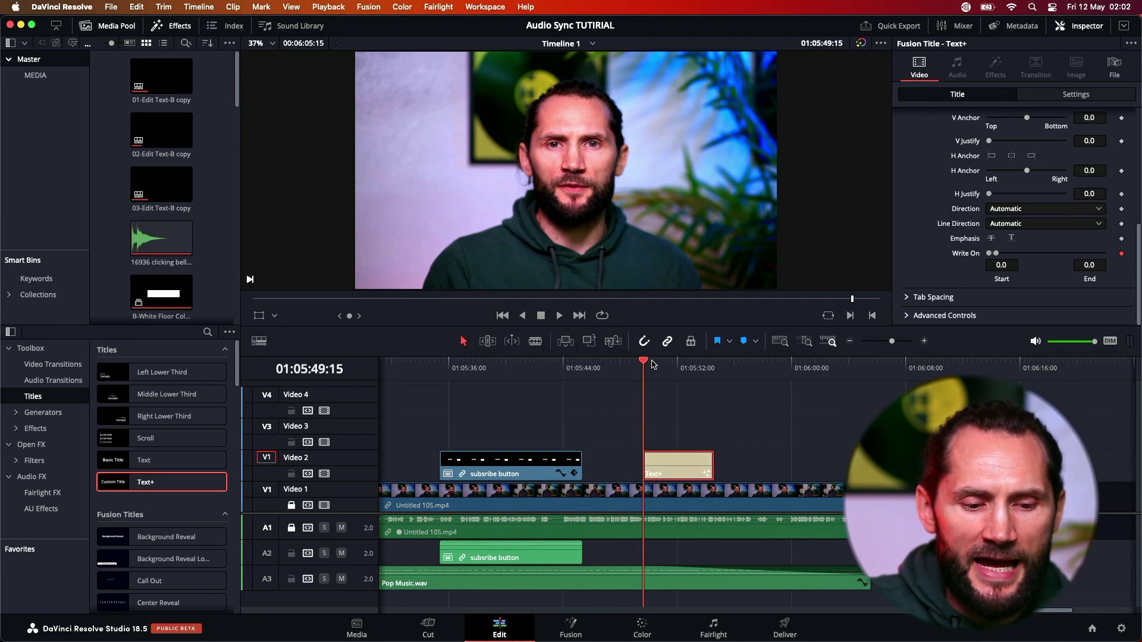
drag(652, 364, 709, 364)
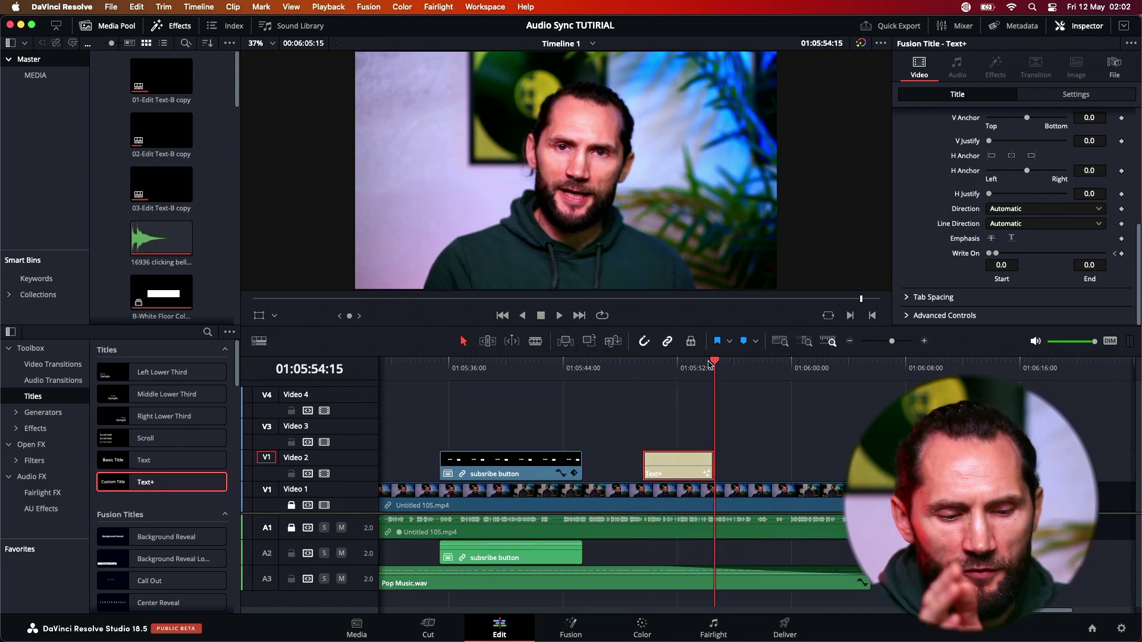
mouse_move(709, 364)
mouse_down()
mouse_move(679, 368)
mouse_move(709, 367)
mouse_move(713, 381)
mouse_up()
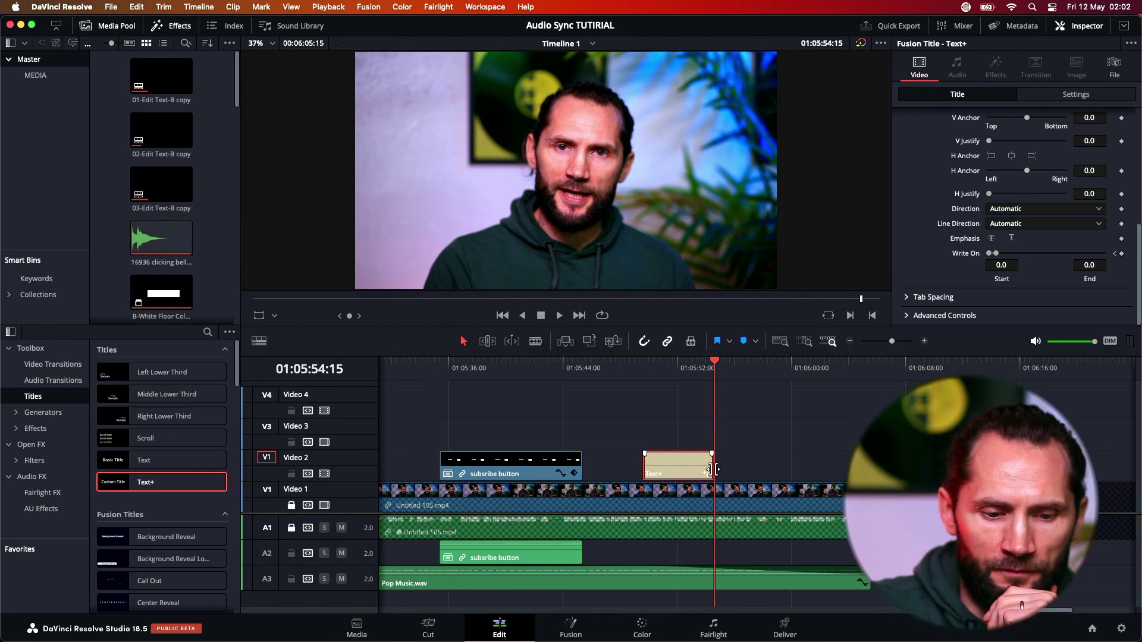
- Extend the Text+ clip's right edge on Video 2, then scrub back to its start
drag(710, 470, 719, 470)
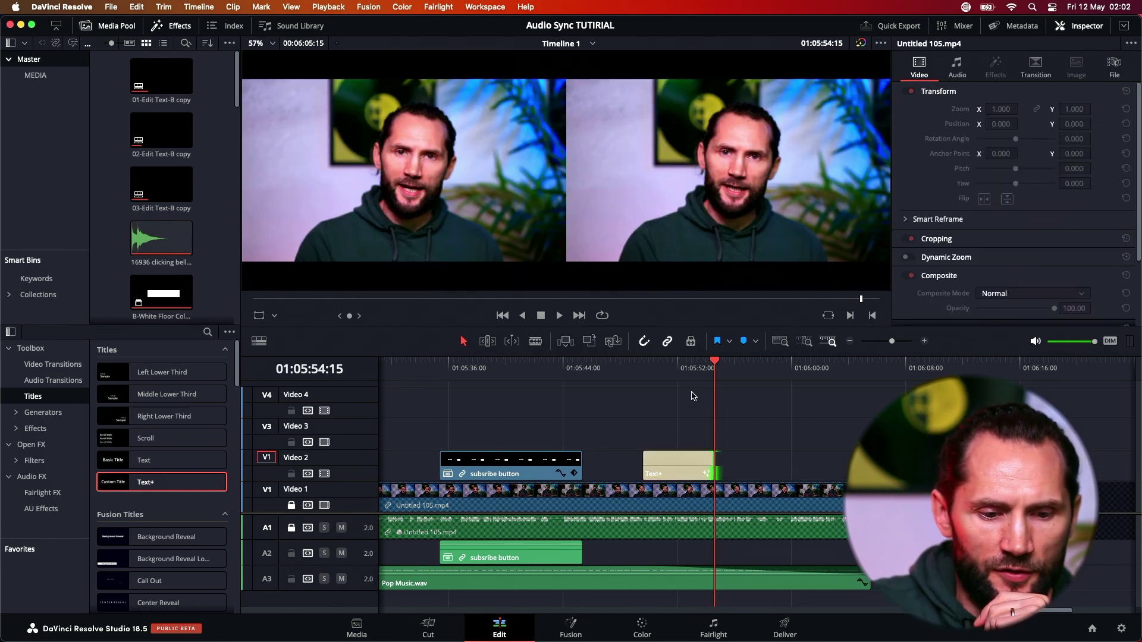
click(682, 372)
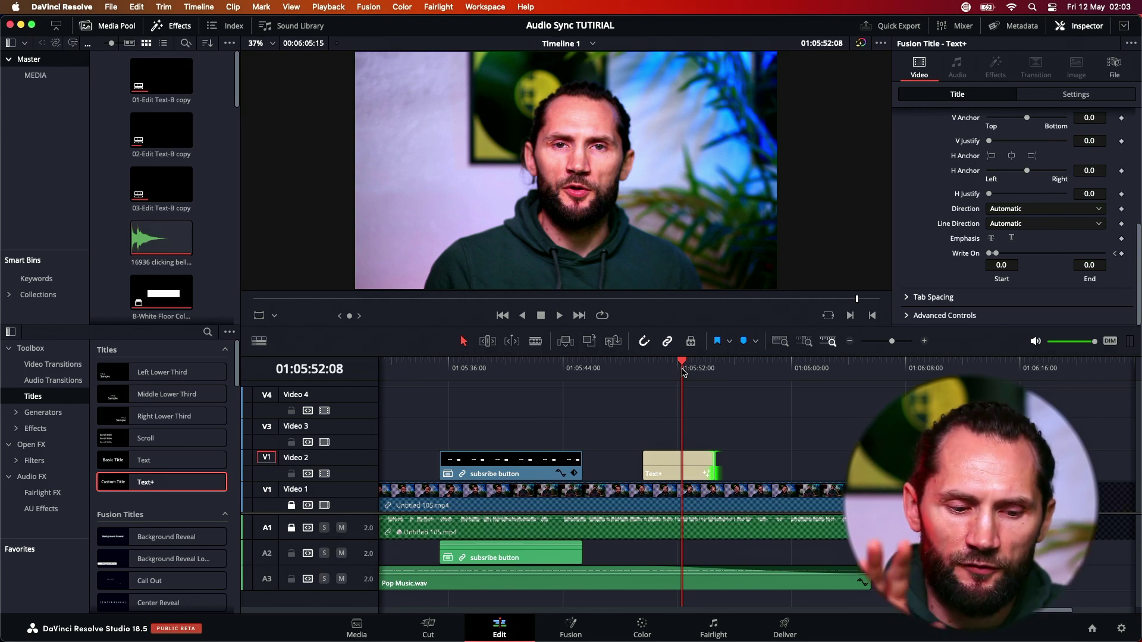
click(699, 464)
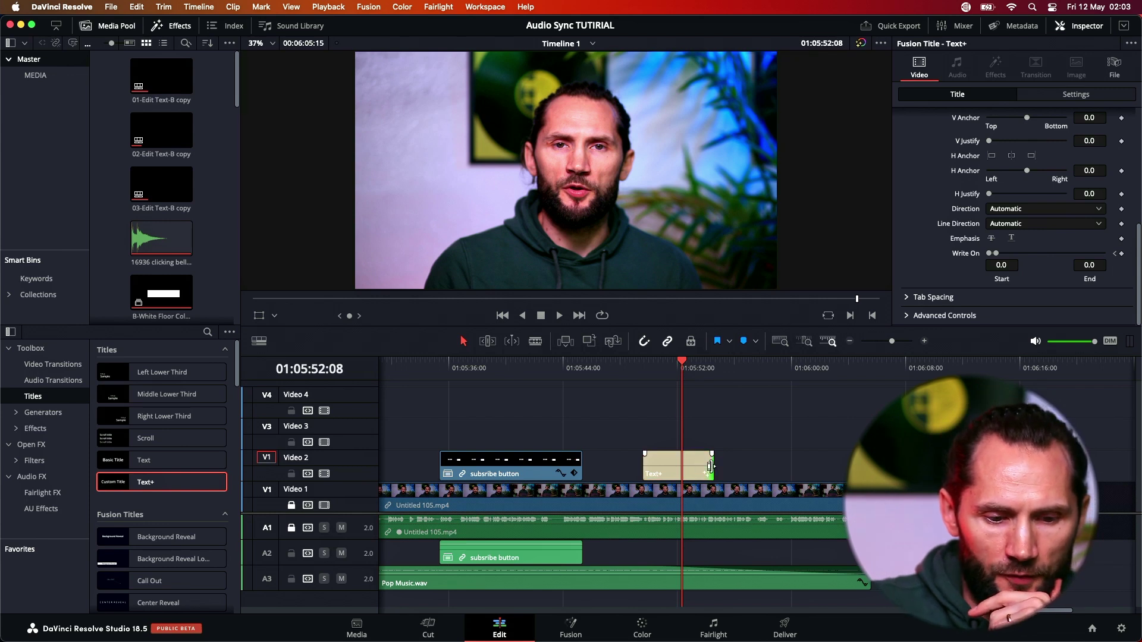
drag(709, 467, 780, 467)
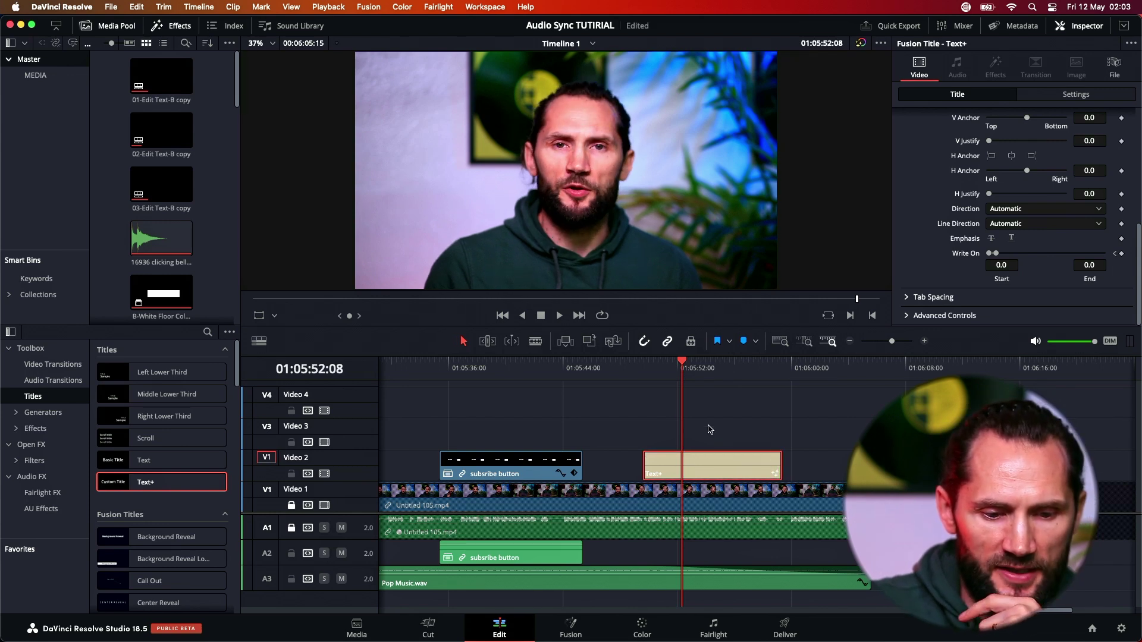
mouse_move(685, 373)
mouse_down()
mouse_move(753, 373)
mouse_move(679, 374)
mouse_move(736, 373)
mouse_up()
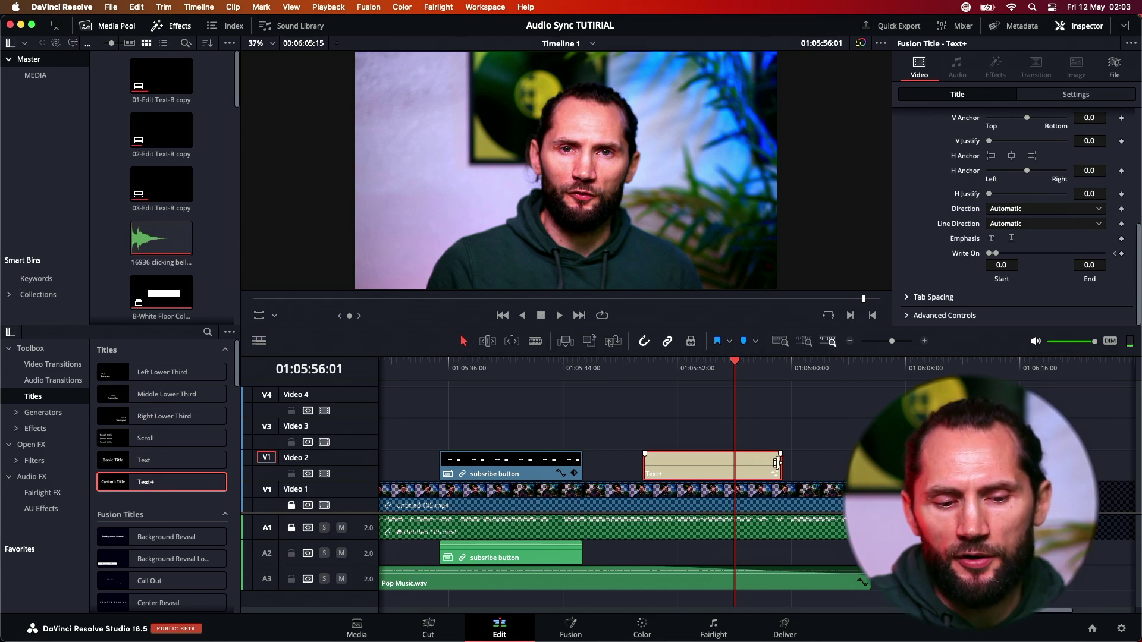
click(737, 362)
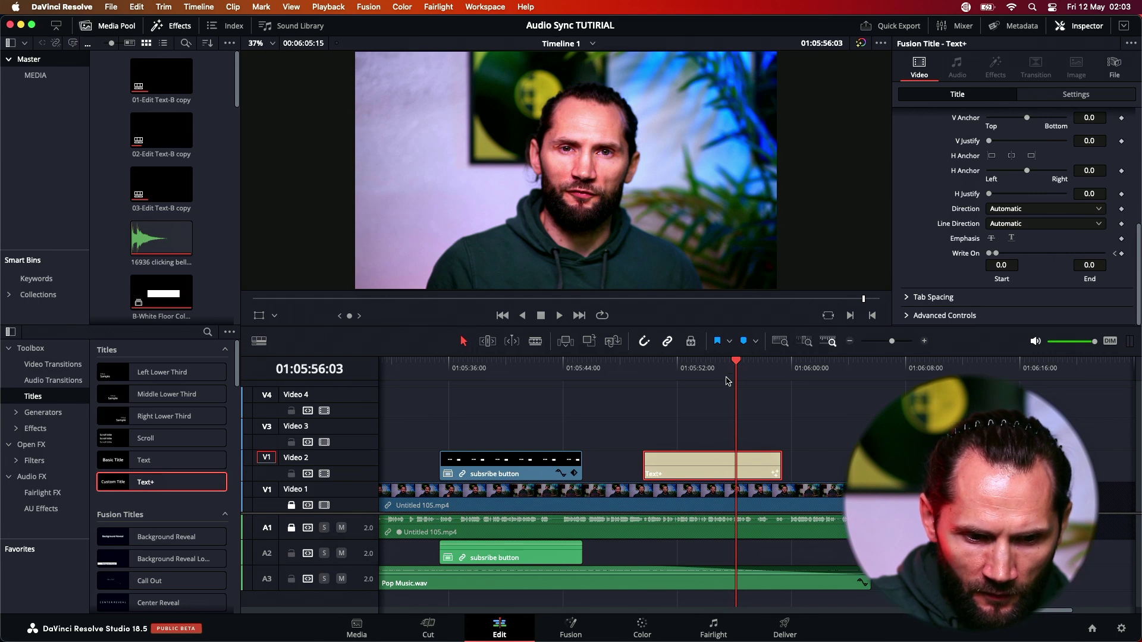
drag(727, 378, 650, 373)
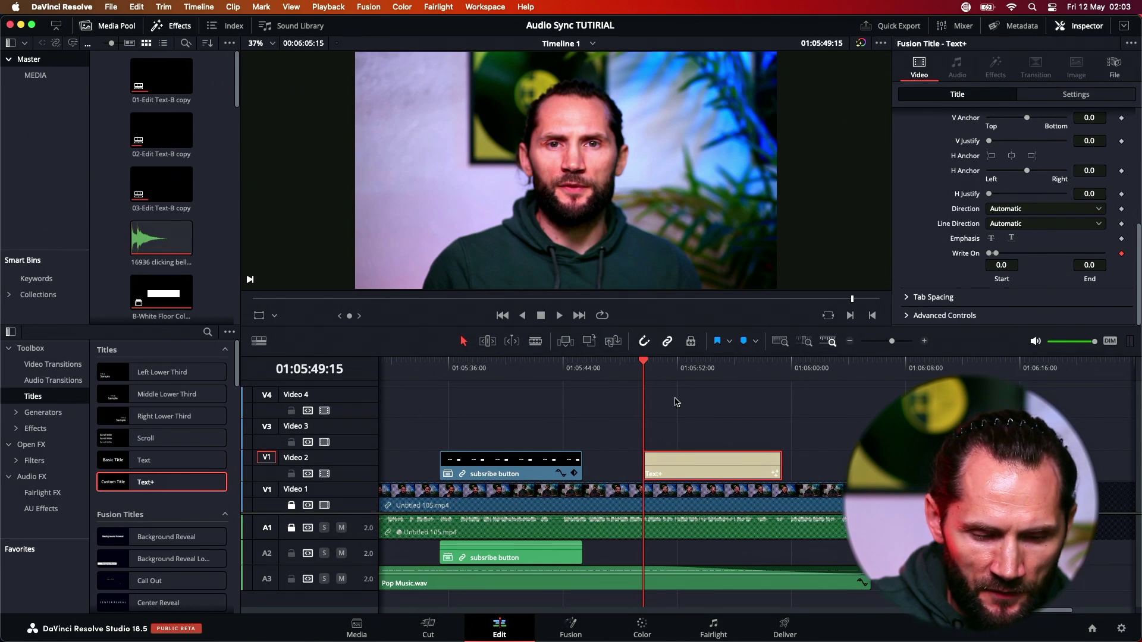
- Set Write On End to 1.0 at 01:05:55:08 and play the typing animation from the start
drag(646, 366, 724, 372)
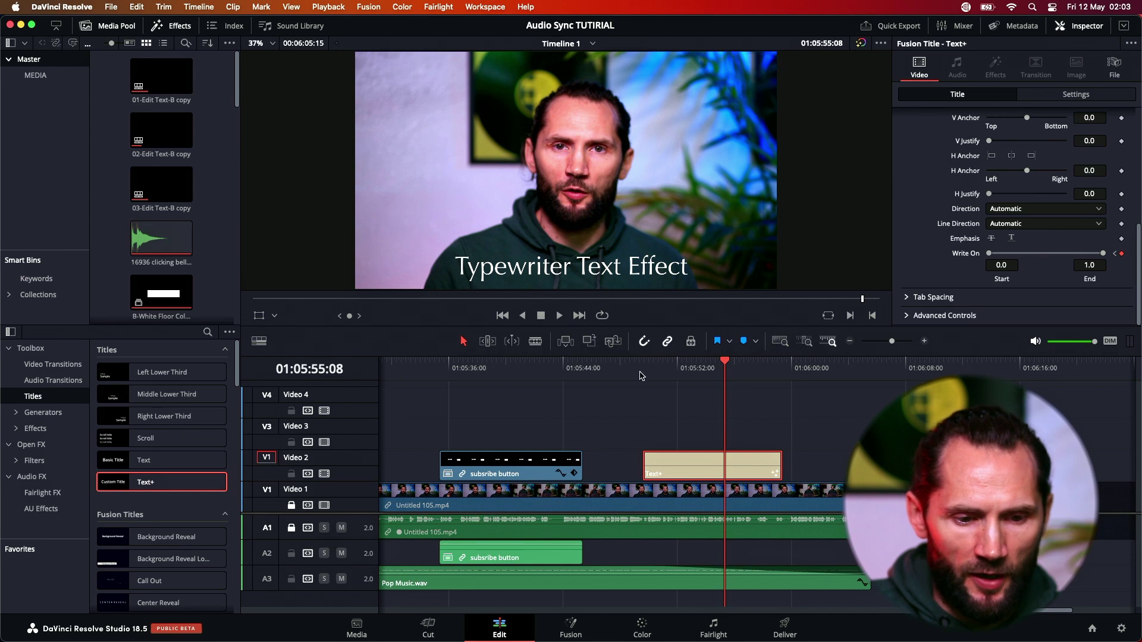
click(643, 368)
key(space)
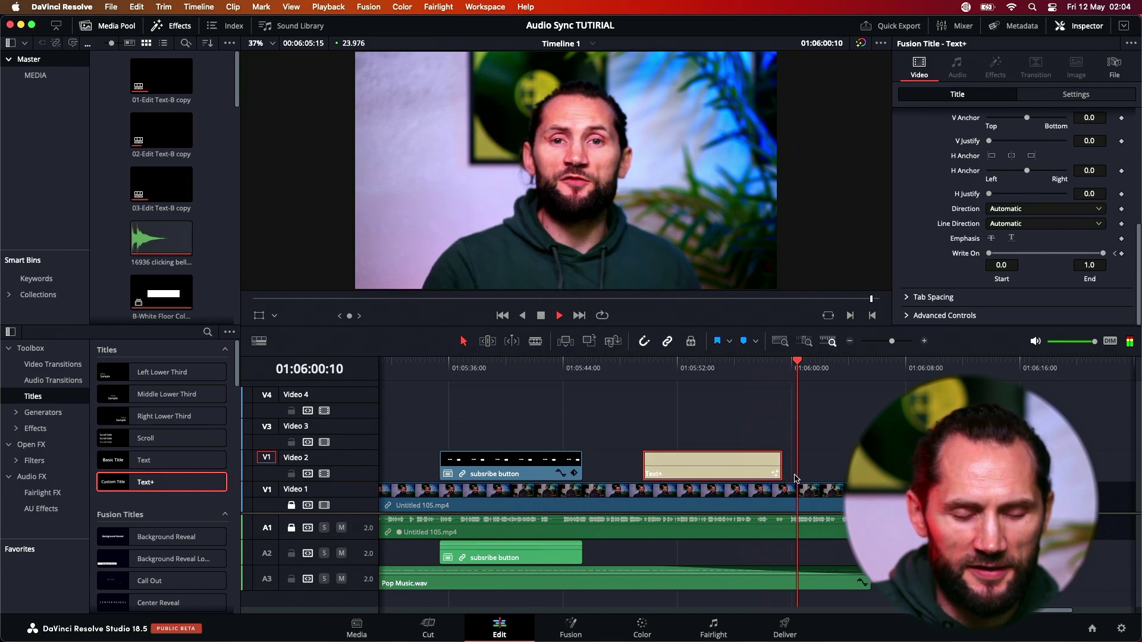
key(space)
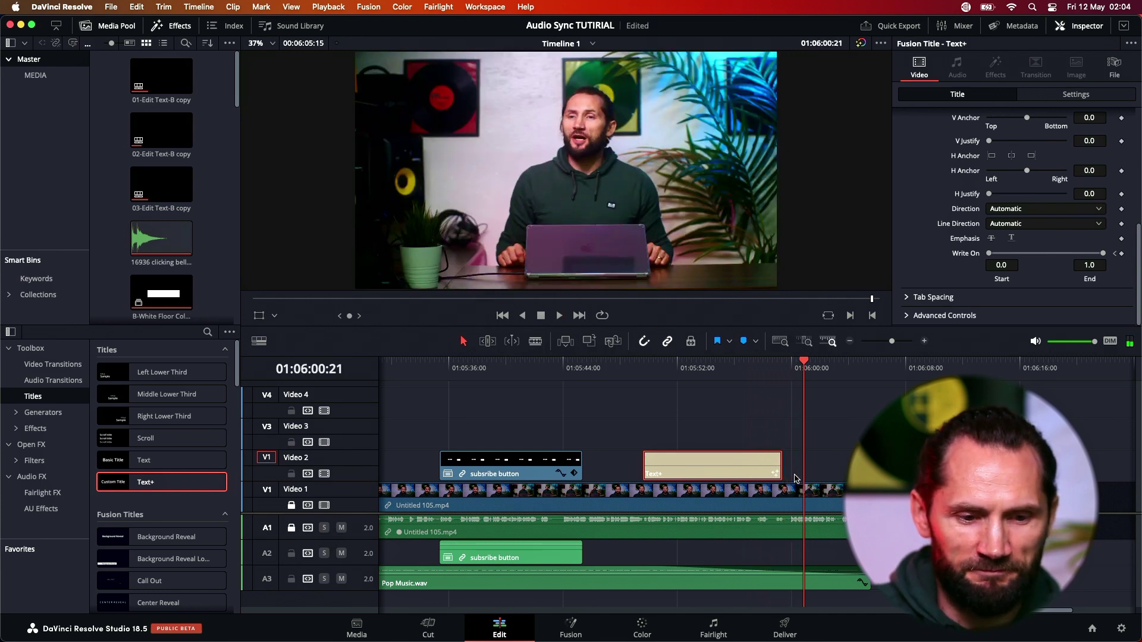